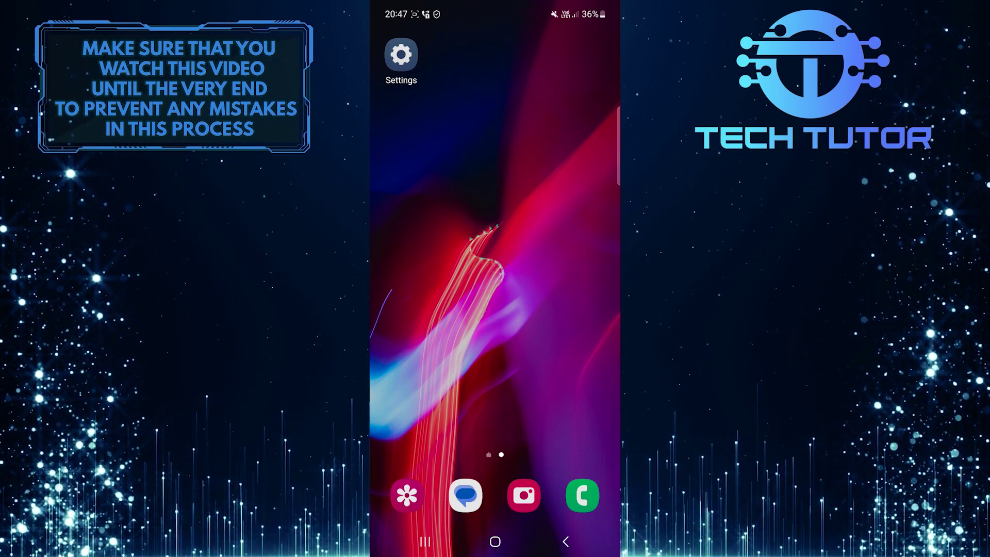
# Open the Phone app from the dock to show the dialer keypad
pyautogui.click(582, 495)
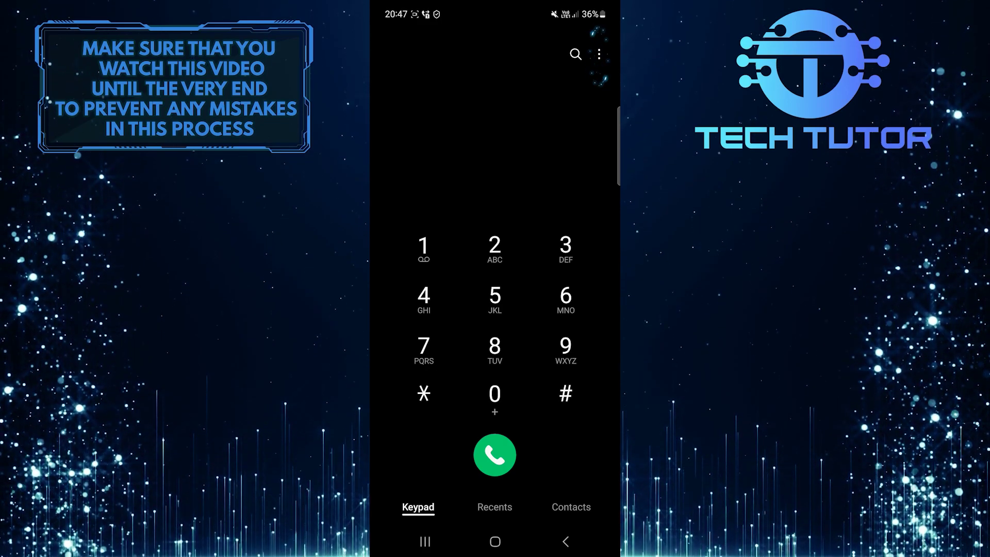
# Open the Phone app's Call settings from the three-dot menu
pyautogui.click(599, 54)
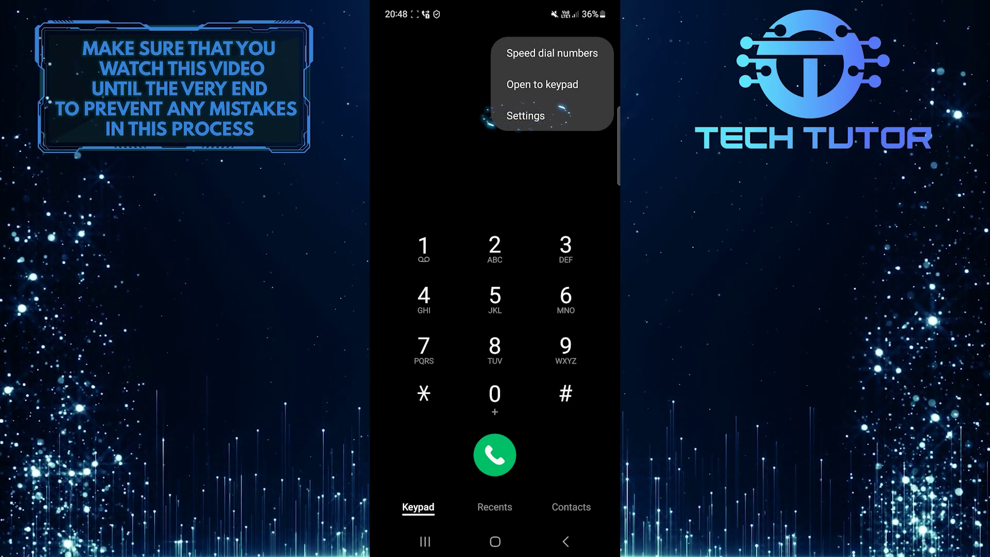
pyautogui.click(526, 115)
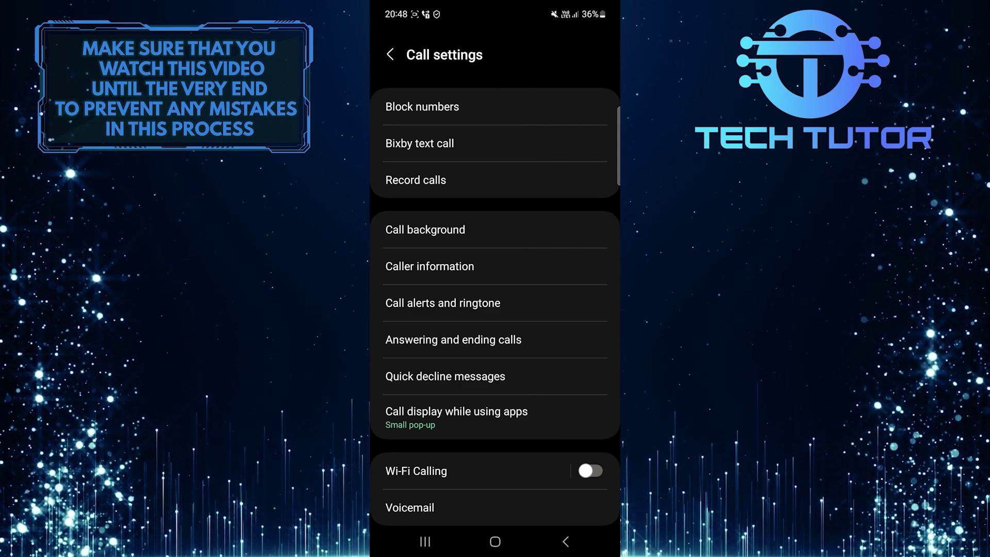
pyautogui.scroll(-3, 496, 310)
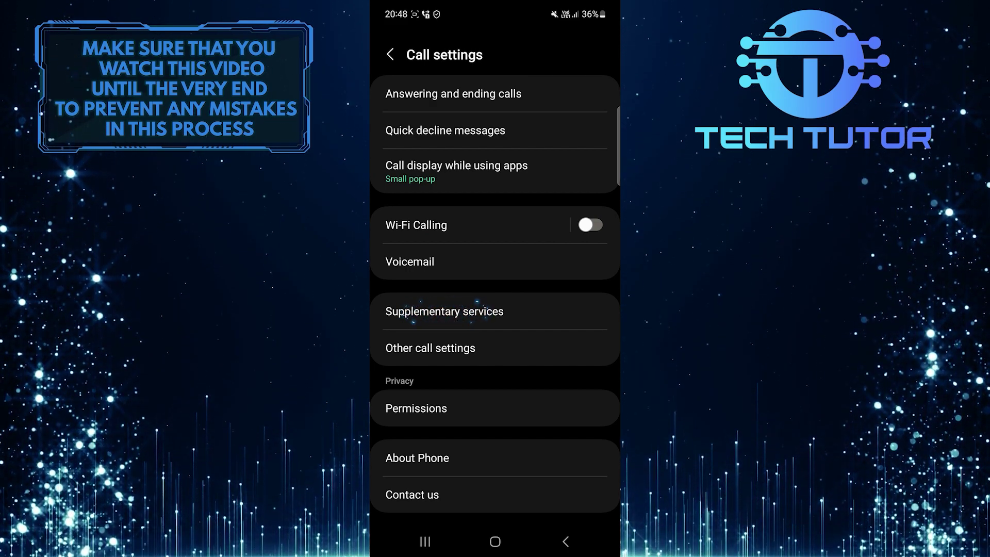
# Go to Supplementary services > Call forwarding > Voice calls
pyautogui.click(491, 311)
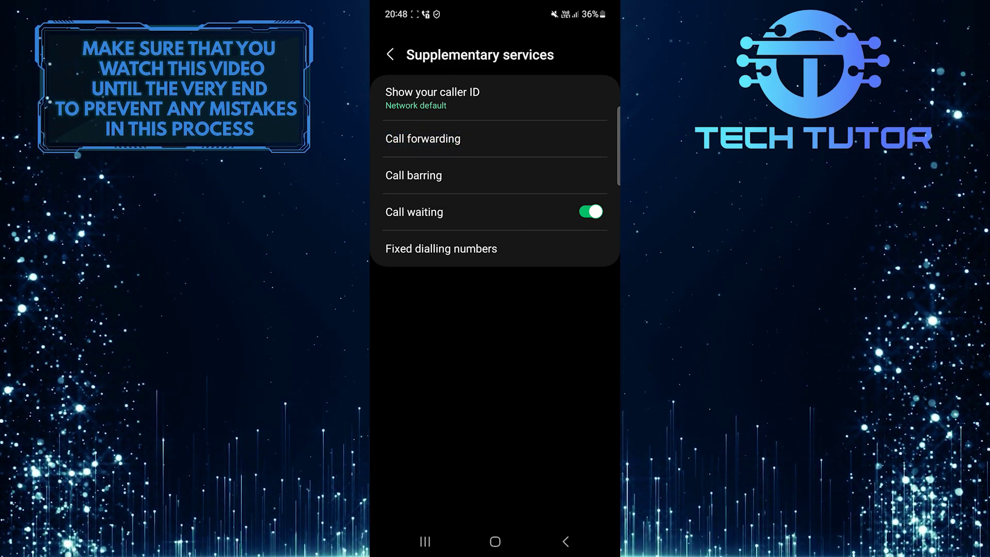
pyautogui.click(423, 139)
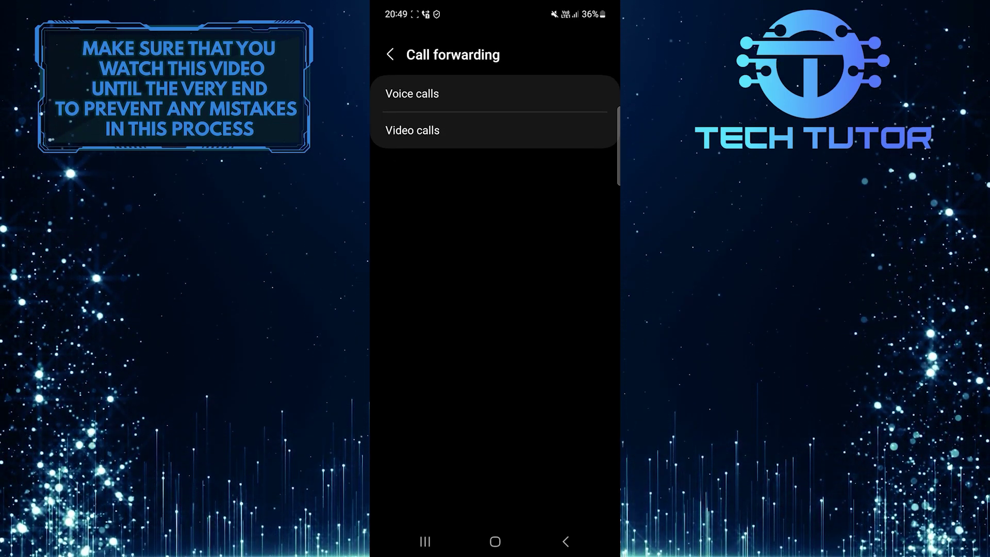
pyautogui.click(413, 94)
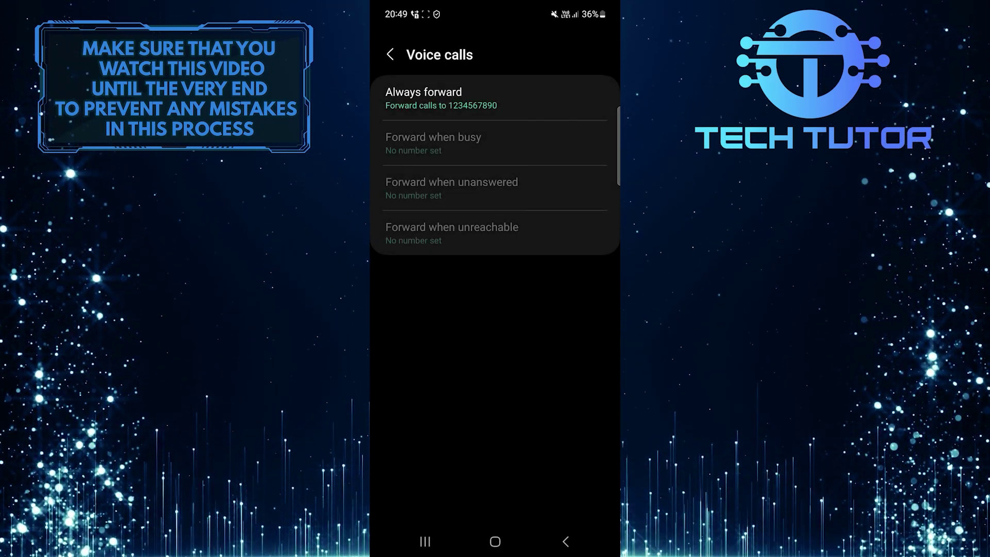
pyautogui.click(441, 98)
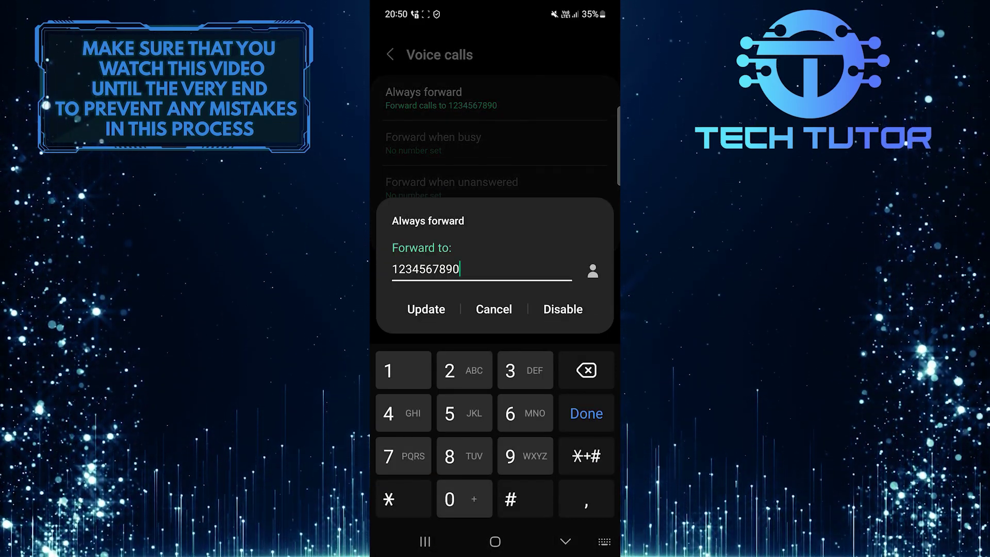
pyautogui.click(563, 309)
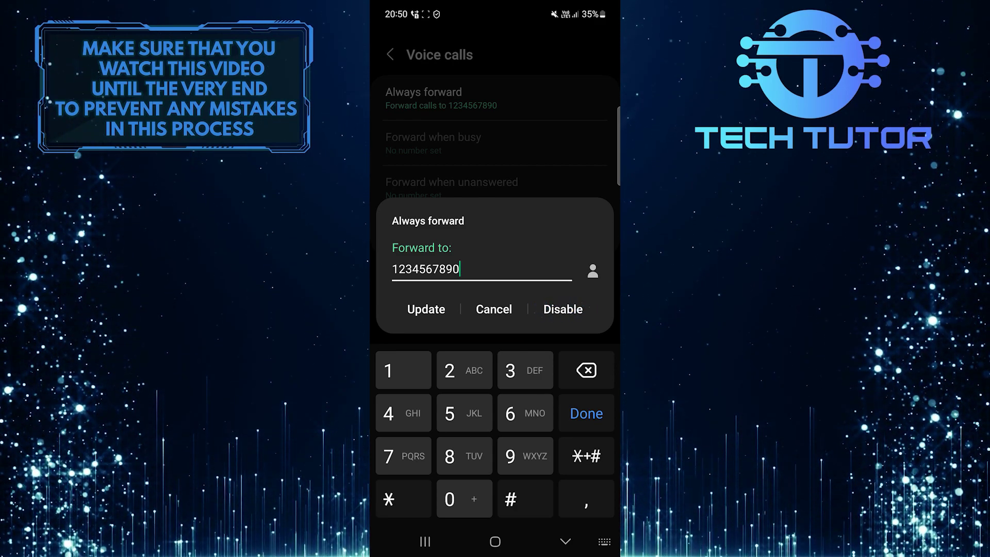
pyautogui.click(564, 309)
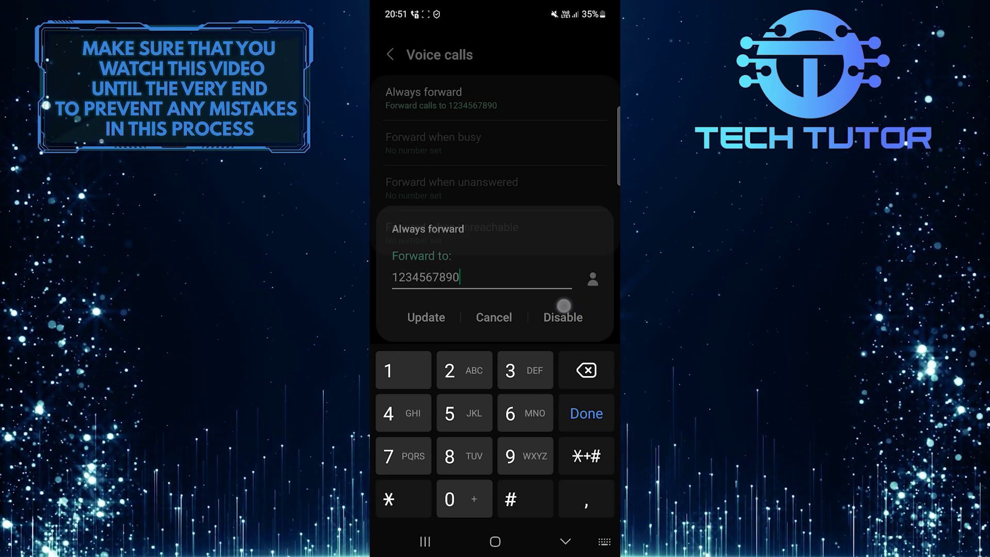